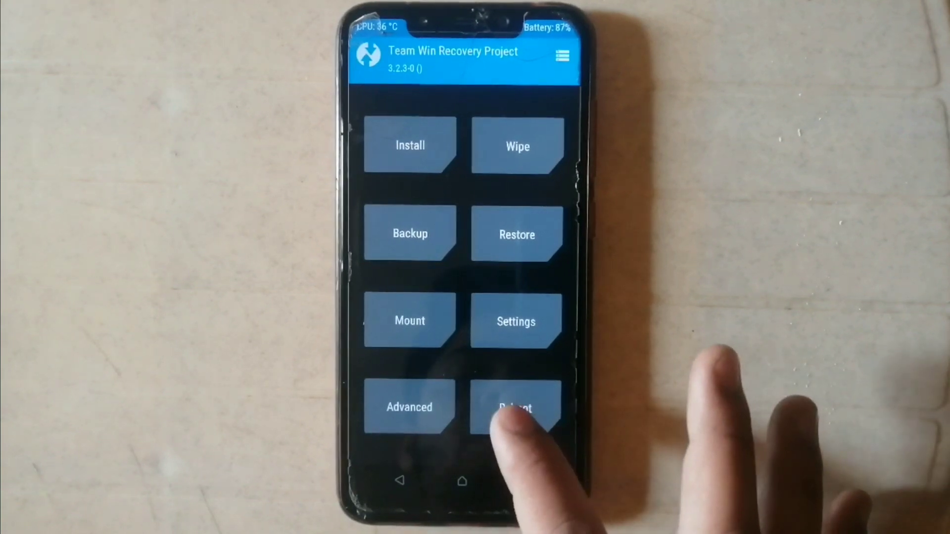
Reboot TWRP into Recovery so it stops at the Decrypt Data password prompt.
{"action": "left_click", "coordinate": [515, 409]}
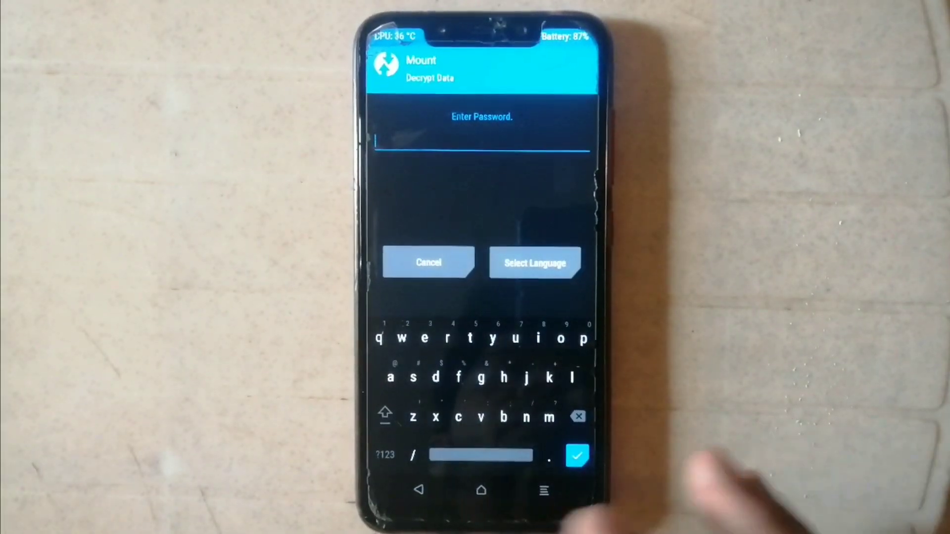
Cancel decryption, allow system modifications, and leave Wipe without formatting to reach the main menu.
{"action": "left_click", "coordinate": [429, 262]}
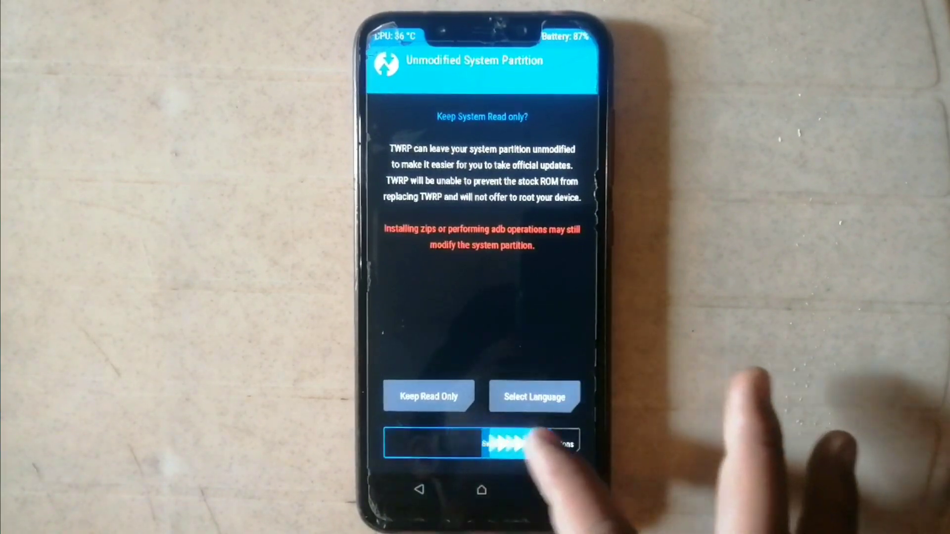
{"action": "left_click_drag", "start_coordinate": [552, 443], "coordinate": [577, 443]}
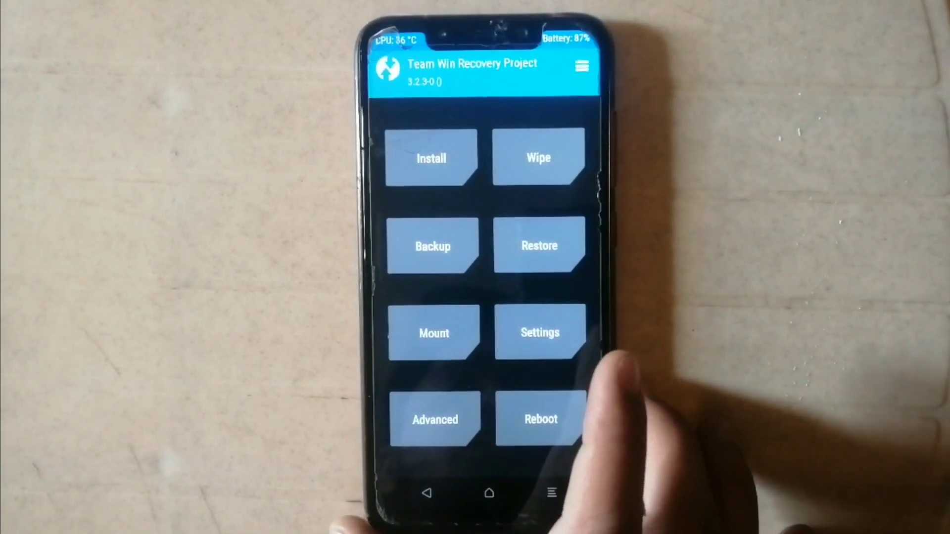
{"action": "left_click", "coordinate": [544, 155]}
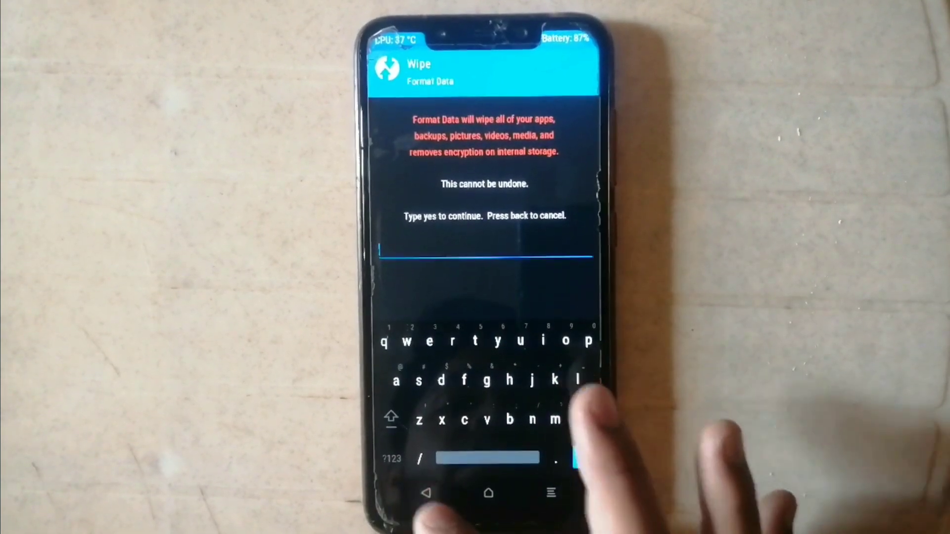
{"action": "left_click", "coordinate": [489, 493]}
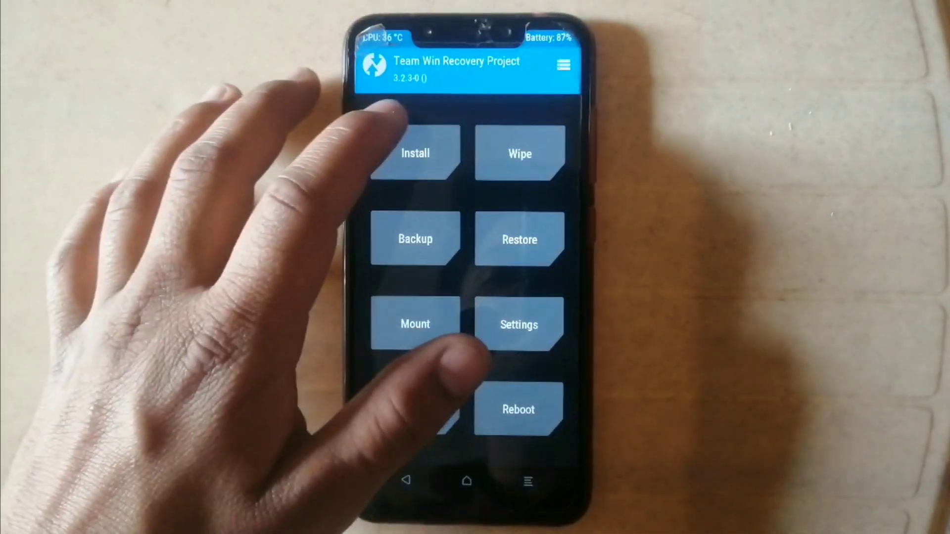
Open the Install file list and confirm /sdcard internal storage is empty (0 MB).
{"action": "left_click", "coordinate": [431, 158]}
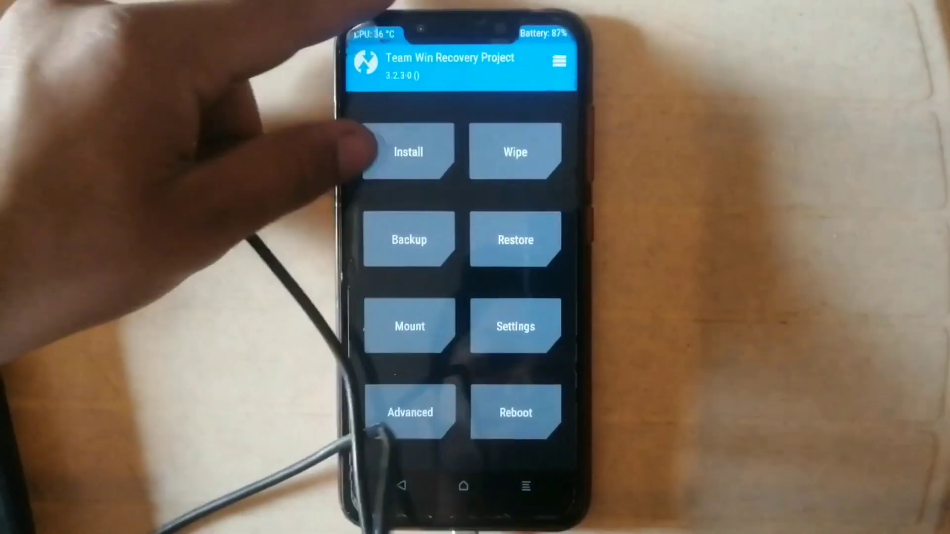
{"action": "left_click", "coordinate": [391, 150]}
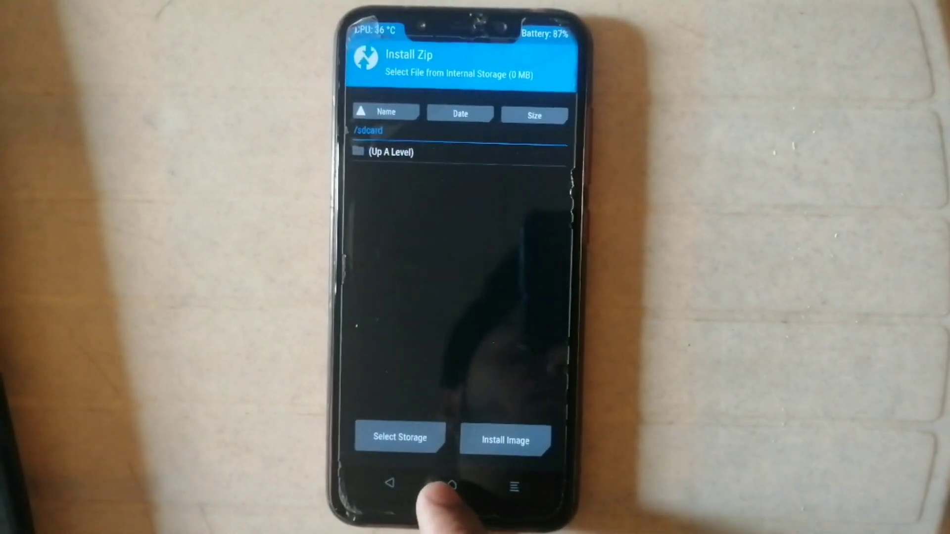
Return TWRP to its main menu and view the Poco F1 stock ROM zip on Google Drive.
{"action": "left_click", "coordinate": [450, 485]}
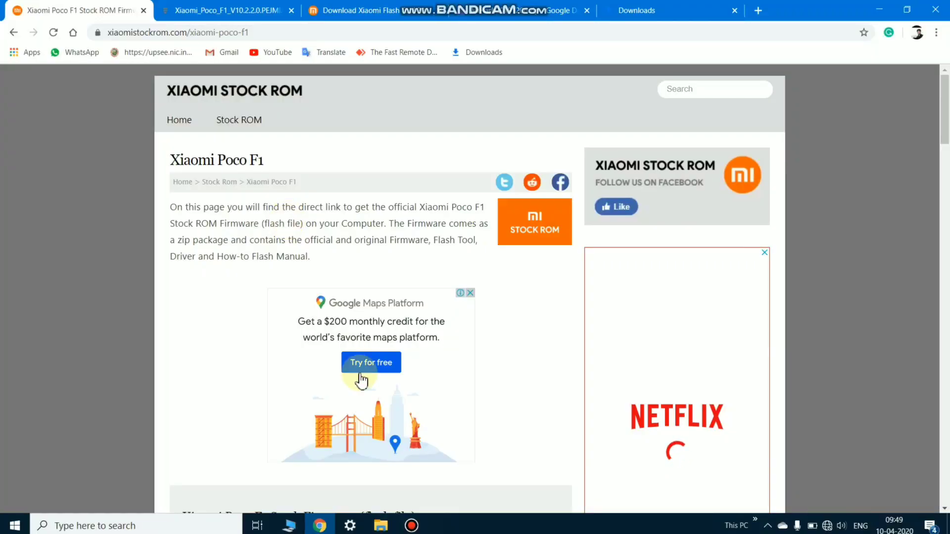
{"action": "scroll", "coordinate": [360, 381], "scroll_direction": "down", "scroll_amount": 7}
{"action": "scroll", "coordinate": [360, 381], "scroll_direction": "down", "scroll_amount": 1}
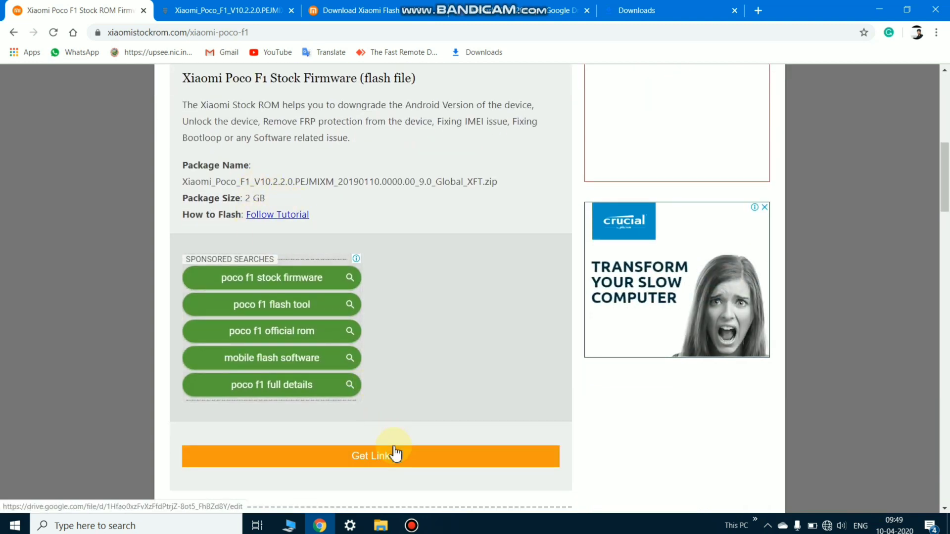
{"action": "left_click", "coordinate": [258, 7]}
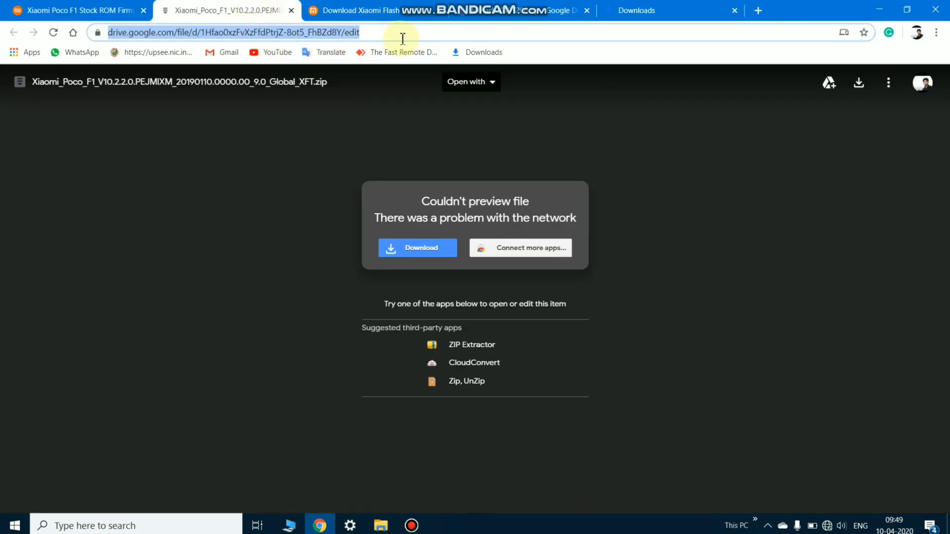
Go to the Xiaomi flash tool page and view MiFlash20191206.zip on Google Drive.
{"action": "left_click", "coordinate": [391, 8]}
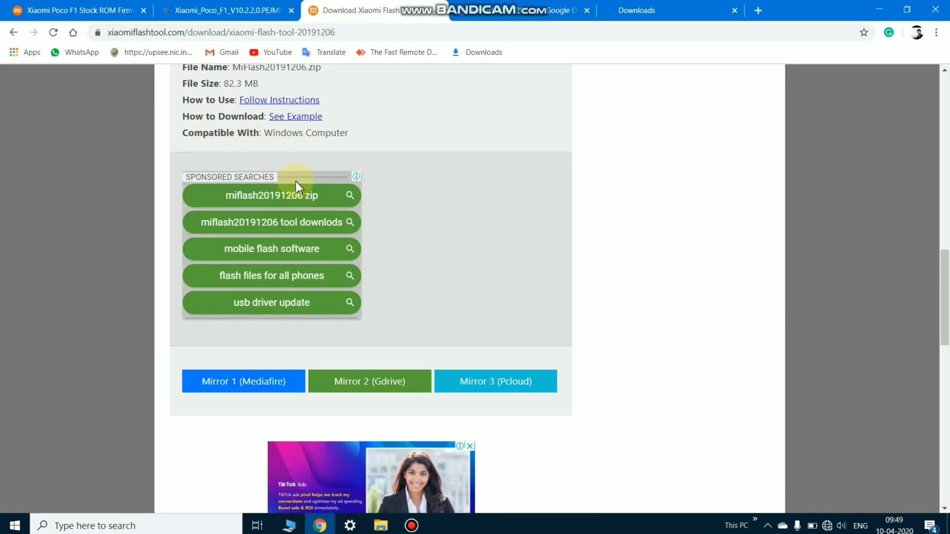
{"action": "scroll", "coordinate": [295, 182], "scroll_direction": "up", "scroll_amount": 9}
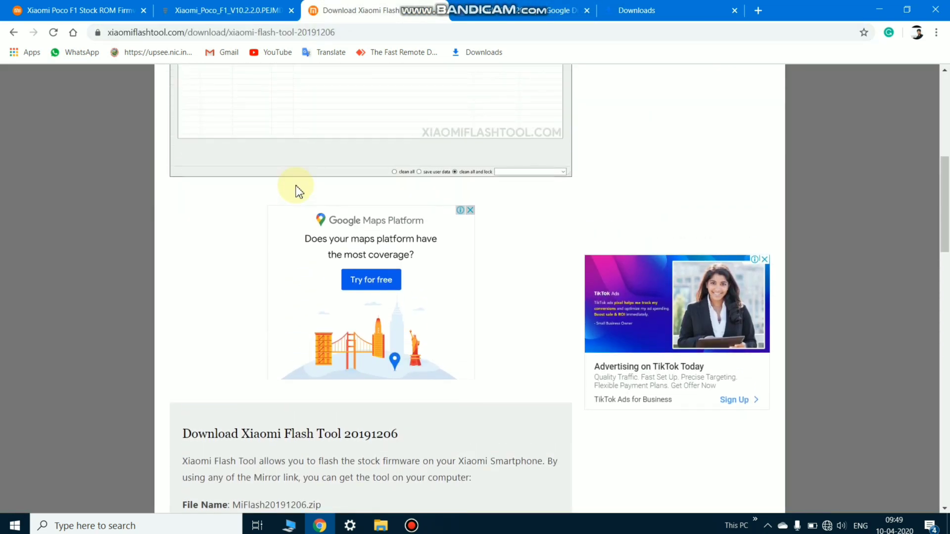
{"action": "scroll", "coordinate": [295, 191], "scroll_direction": "down", "scroll_amount": 3}
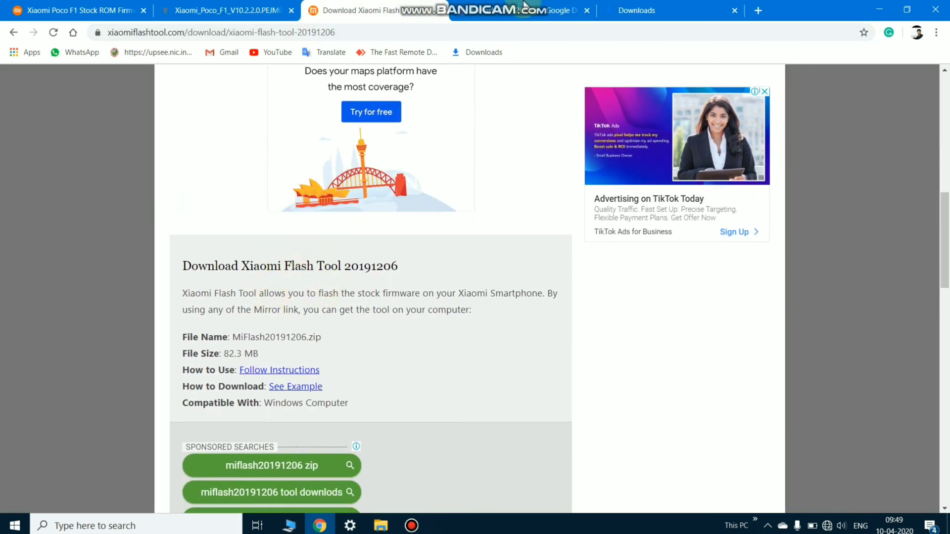
{"action": "left_click", "coordinate": [536, 6]}
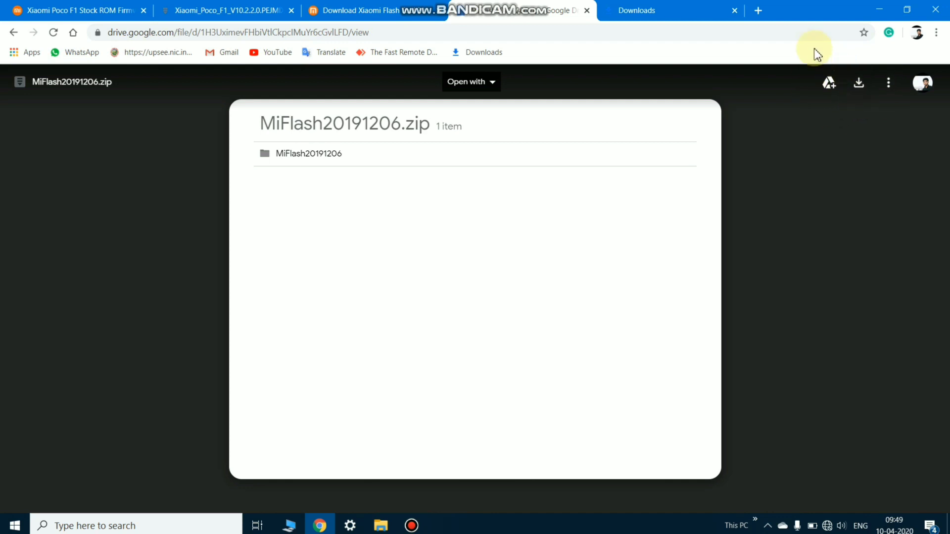
Minimize Chrome and go back up to the fix issue folder in File Explorer.
{"action": "left_click", "coordinate": [878, 8]}
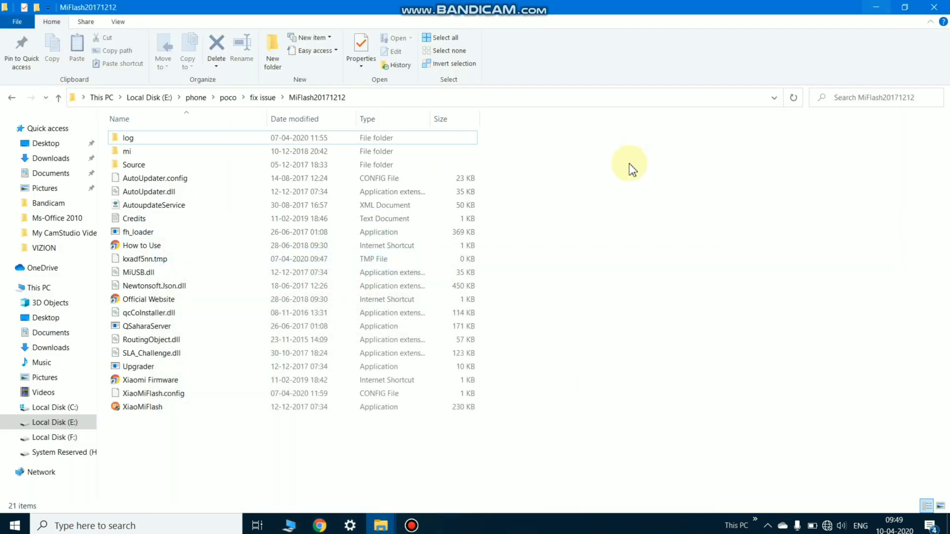
{"action": "mouse_move", "coordinate": [379, 524]}
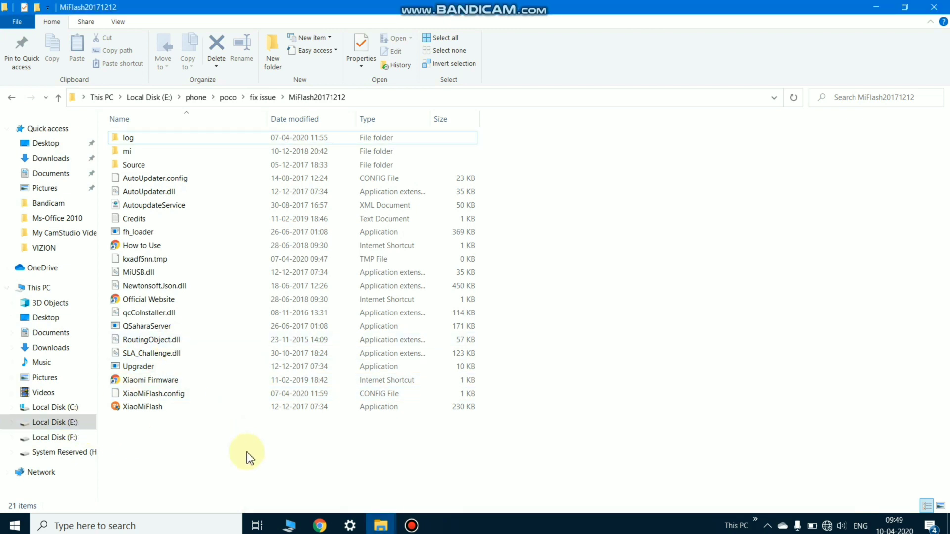
{"action": "key", "text": "BackSpace"}
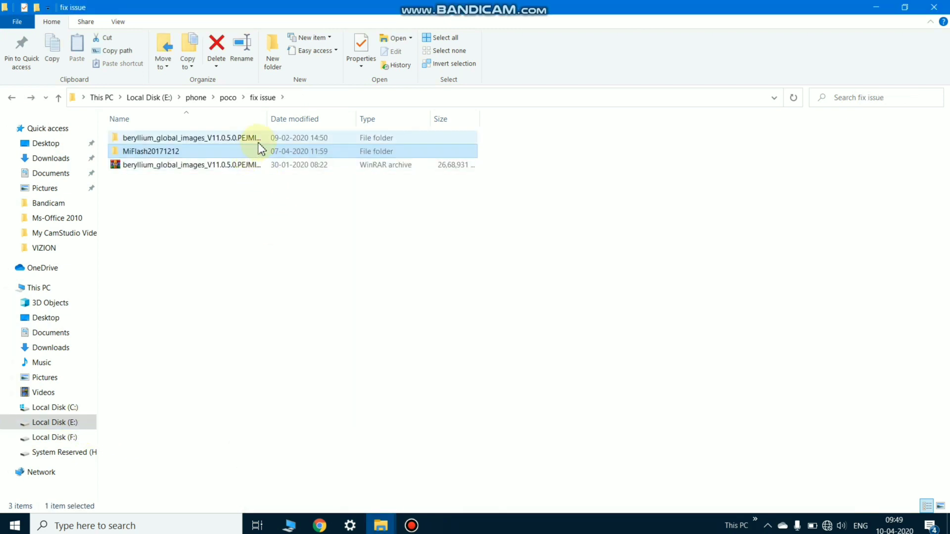
Inspect the options for MiFlash20171212 and the beryllium firmware archive without extracting anything.
{"action": "right_click", "coordinate": [182, 156]}
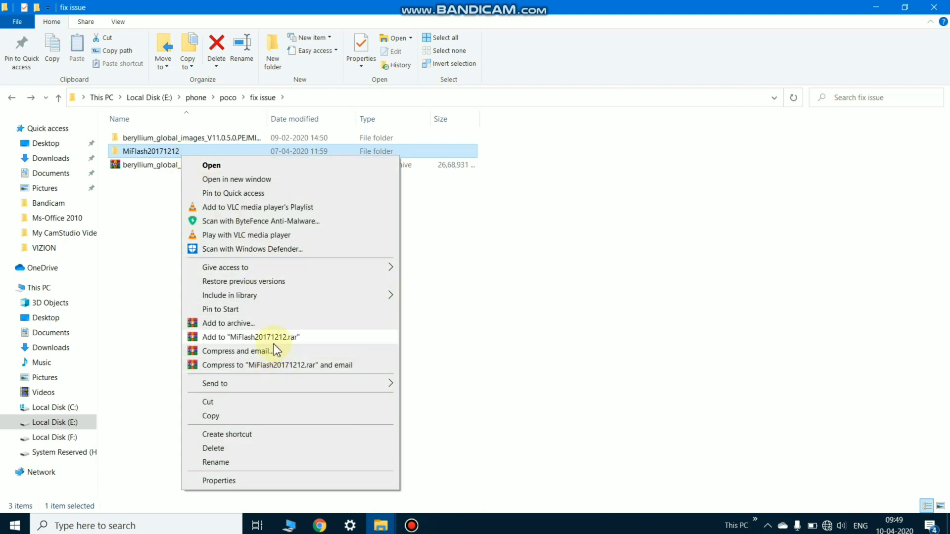
{"action": "left_click", "coordinate": [443, 315]}
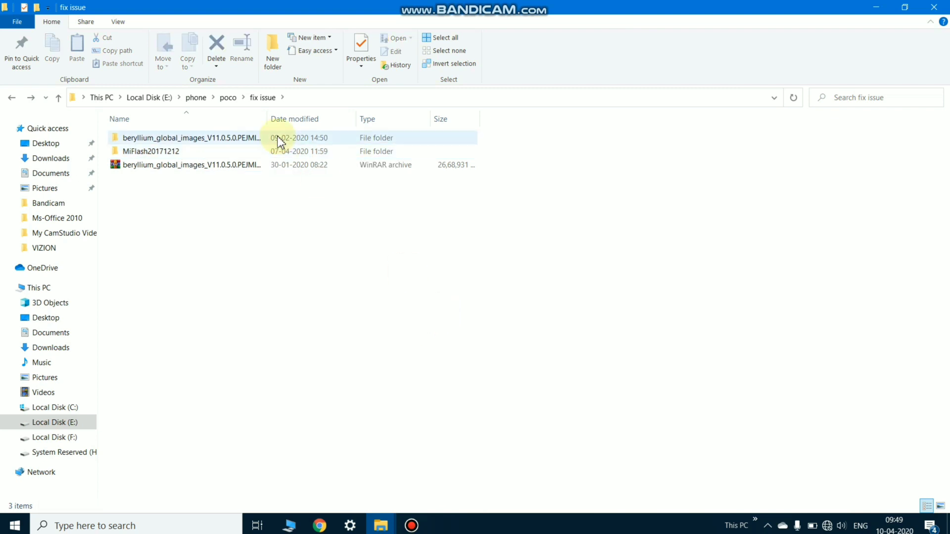
{"action": "left_click", "coordinate": [231, 167]}
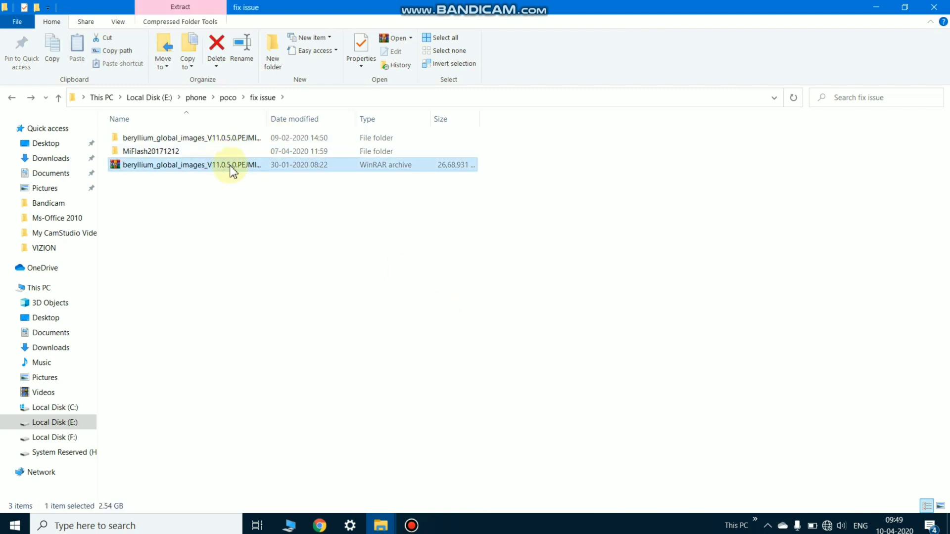
{"action": "right_click", "coordinate": [194, 166]}
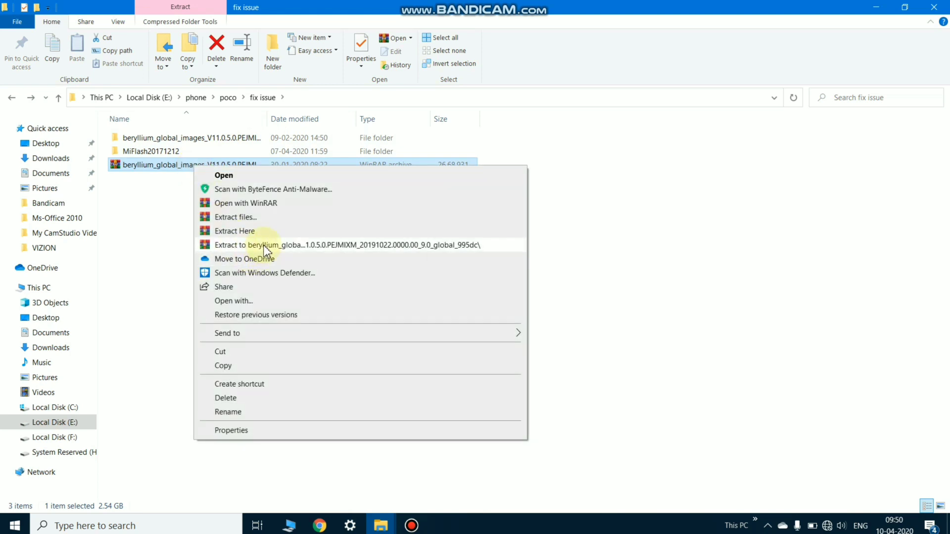
{"action": "left_click", "coordinate": [144, 234]}
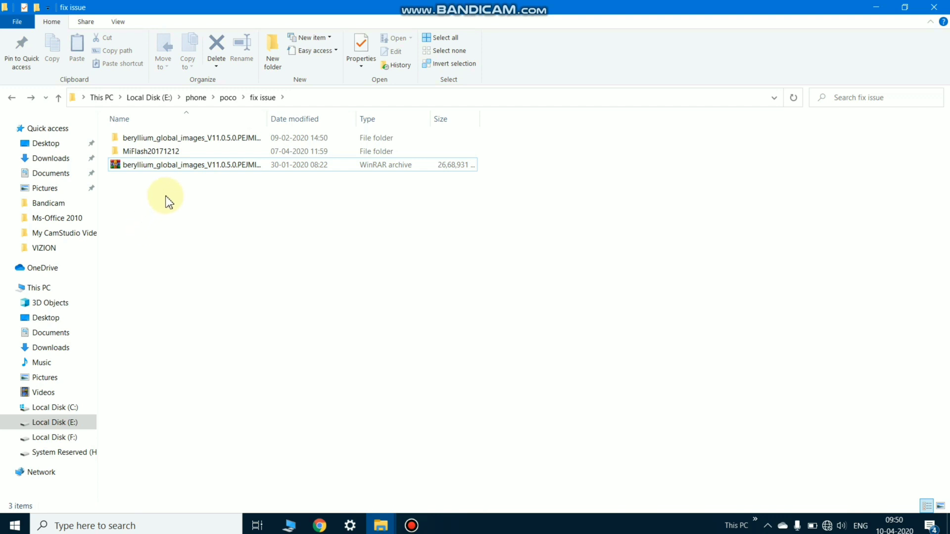
Open the MiFlash20171212 folder and launch the XiaoMiFlash application.
{"action": "double_click", "coordinate": [177, 153]}
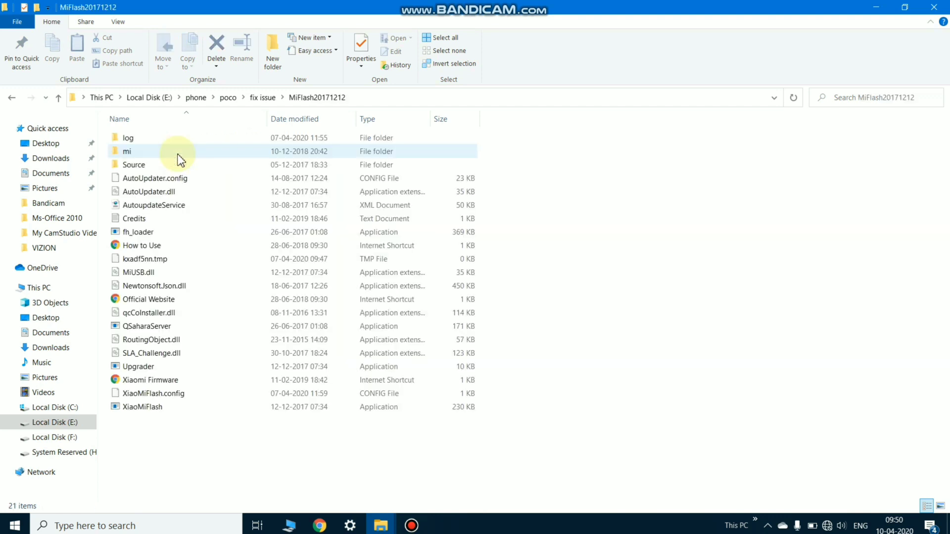
{"action": "left_click", "coordinate": [182, 411]}
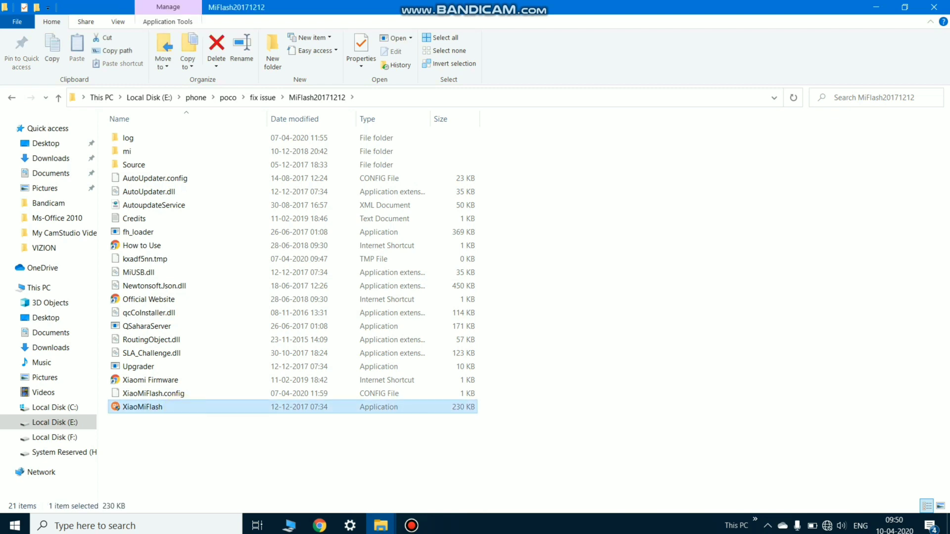
{"action": "double_click", "coordinate": [182, 411]}
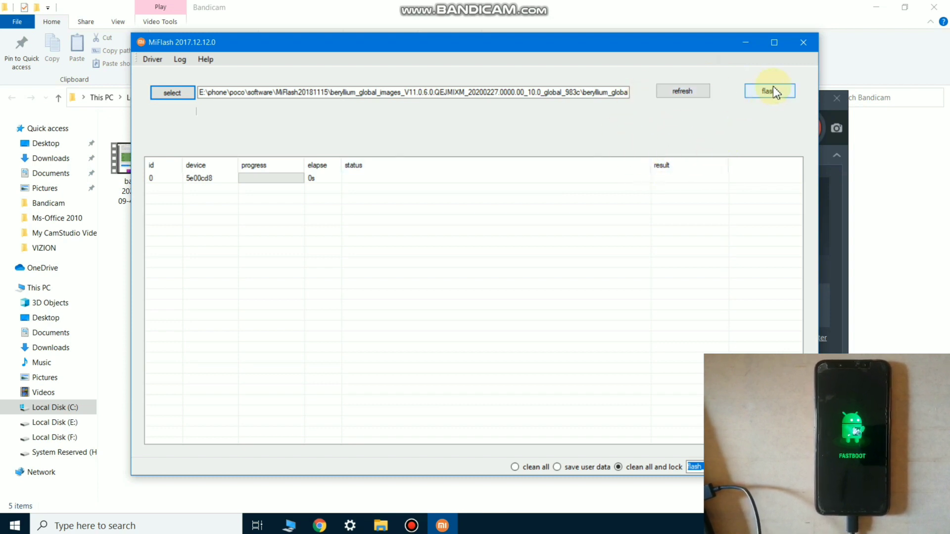
Refresh MiFlash's device list so the fastboot phone appears under id 2.
{"action": "left_click", "coordinate": [680, 93]}
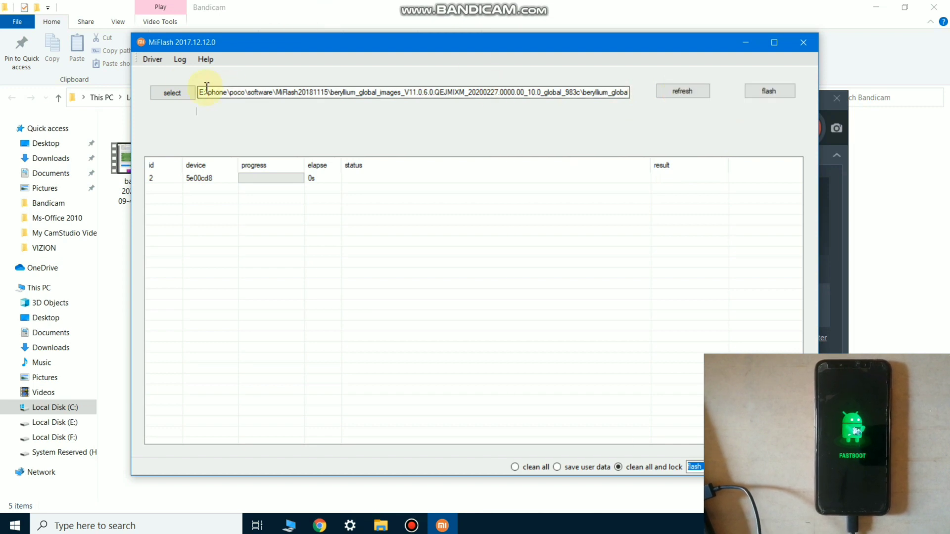
Set the firmware path to the beryllium_global_images folder in E:\phone\poco\fix issue\V11.0.5.0.
{"action": "left_click", "coordinate": [173, 95]}
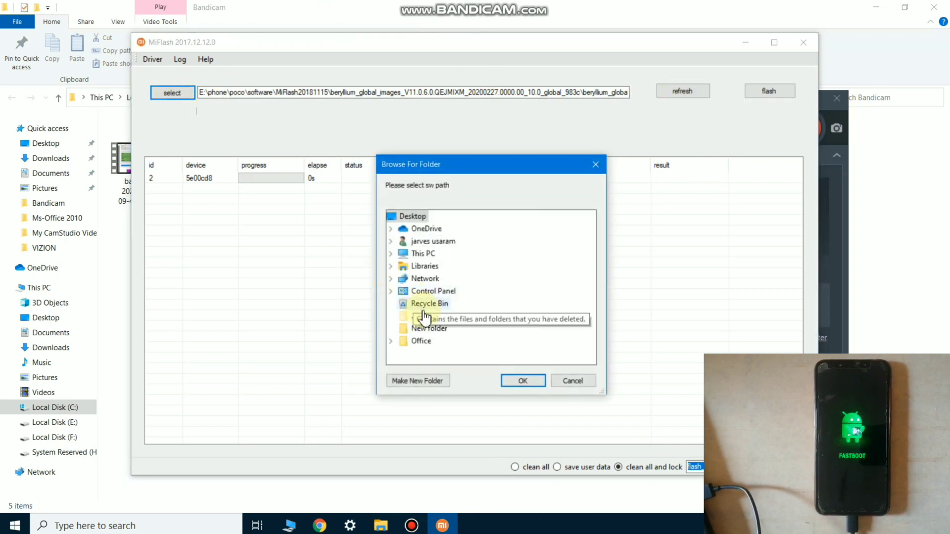
{"action": "double_click", "coordinate": [419, 255]}
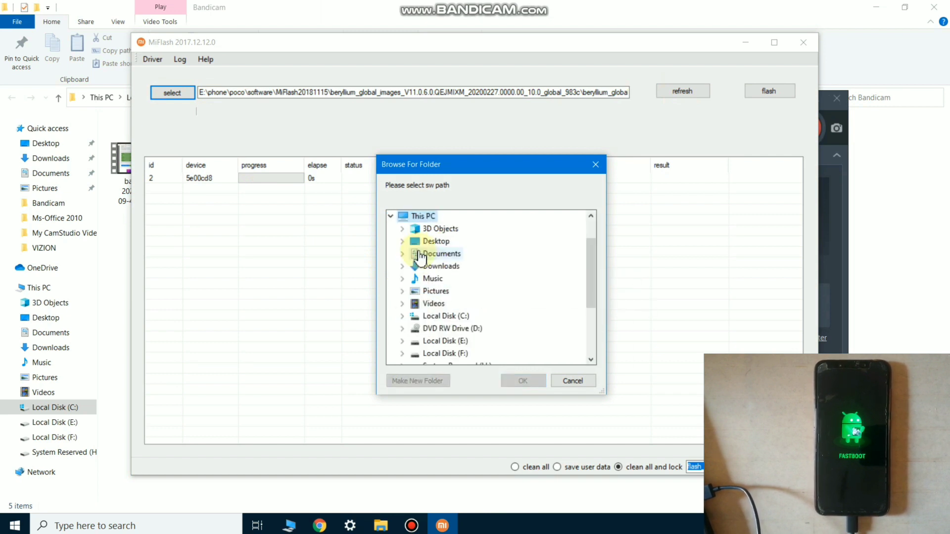
{"action": "double_click", "coordinate": [444, 341]}
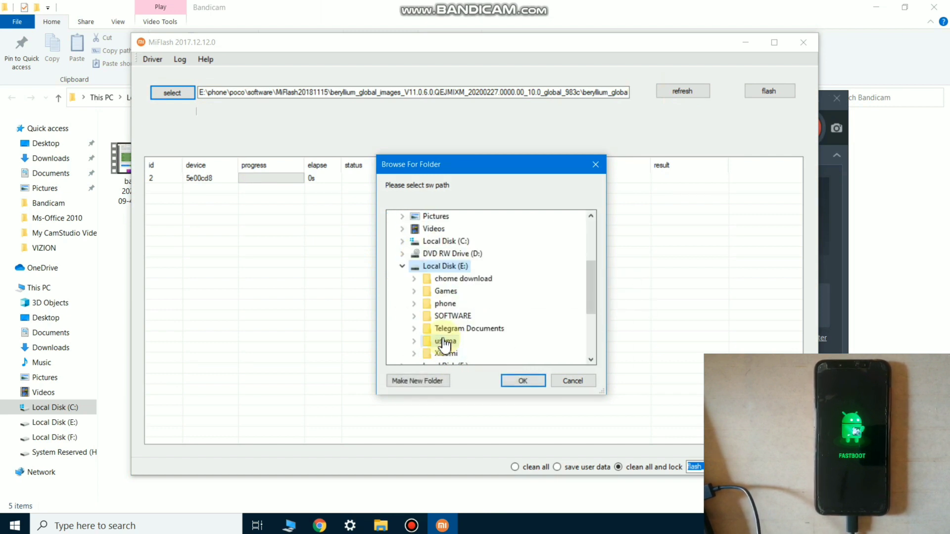
{"action": "scroll", "coordinate": [444, 341], "scroll_direction": "down", "scroll_amount": 2}
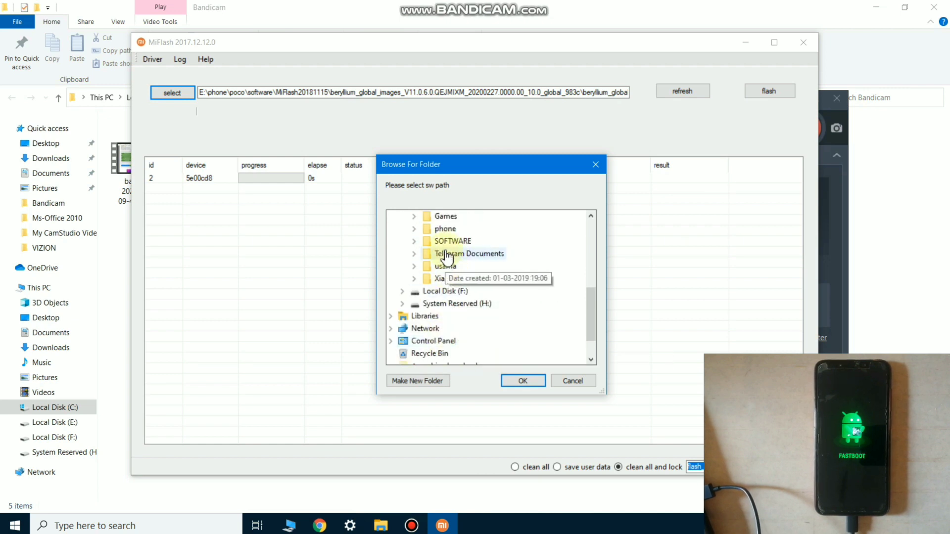
{"action": "double_click", "coordinate": [445, 229]}
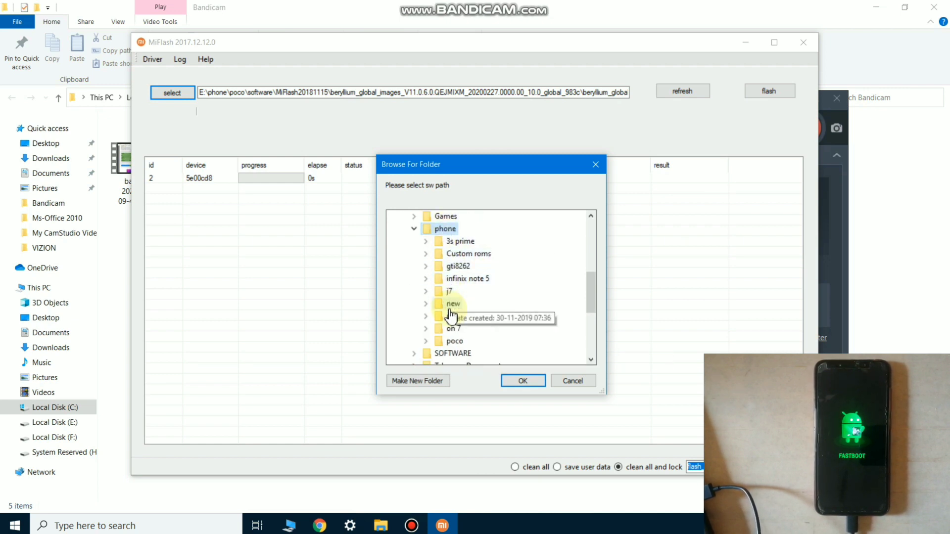
{"action": "double_click", "coordinate": [453, 341]}
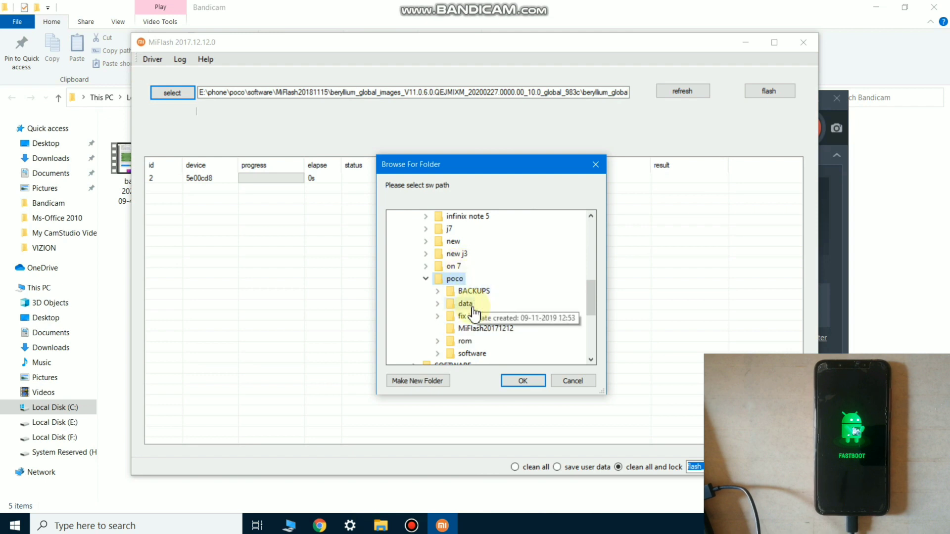
{"action": "scroll", "coordinate": [473, 312], "scroll_direction": "down", "scroll_amount": 2}
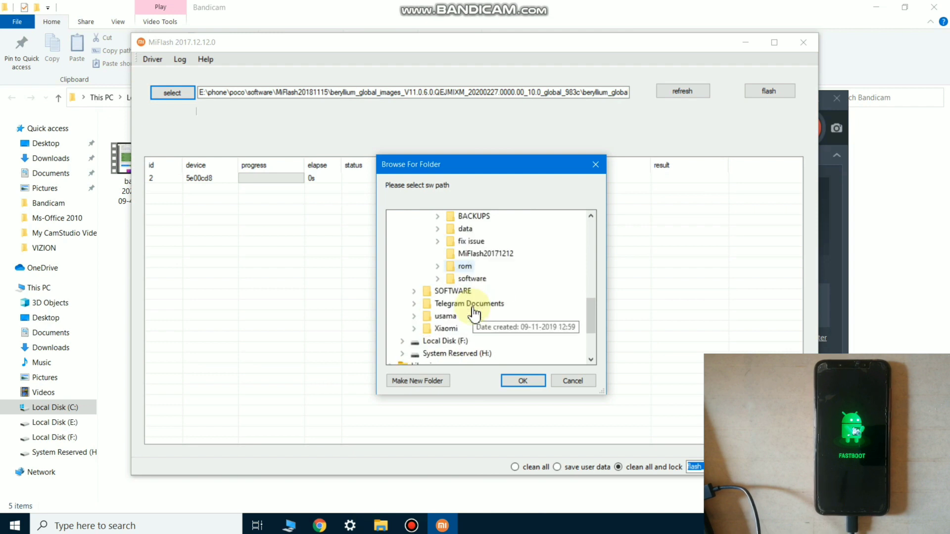
{"action": "double_click", "coordinate": [473, 242]}
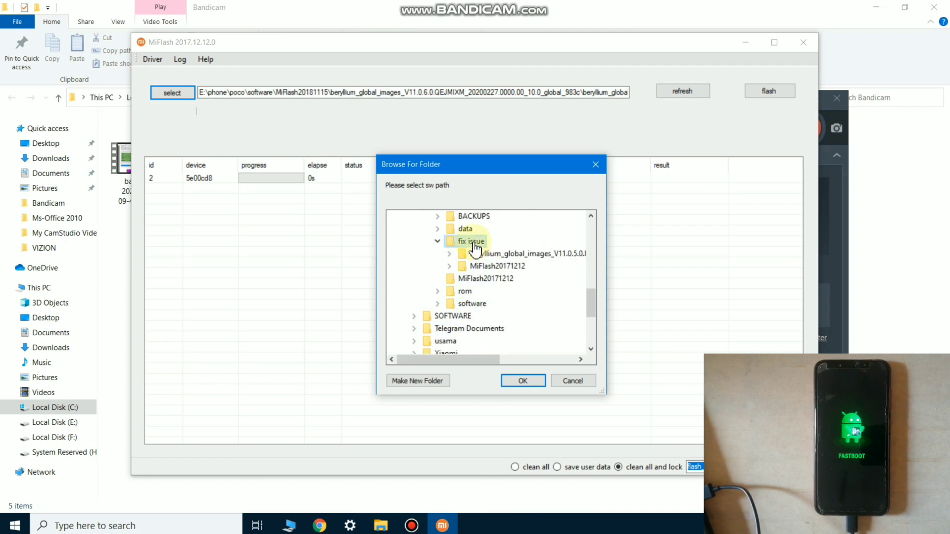
{"action": "double_click", "coordinate": [502, 255]}
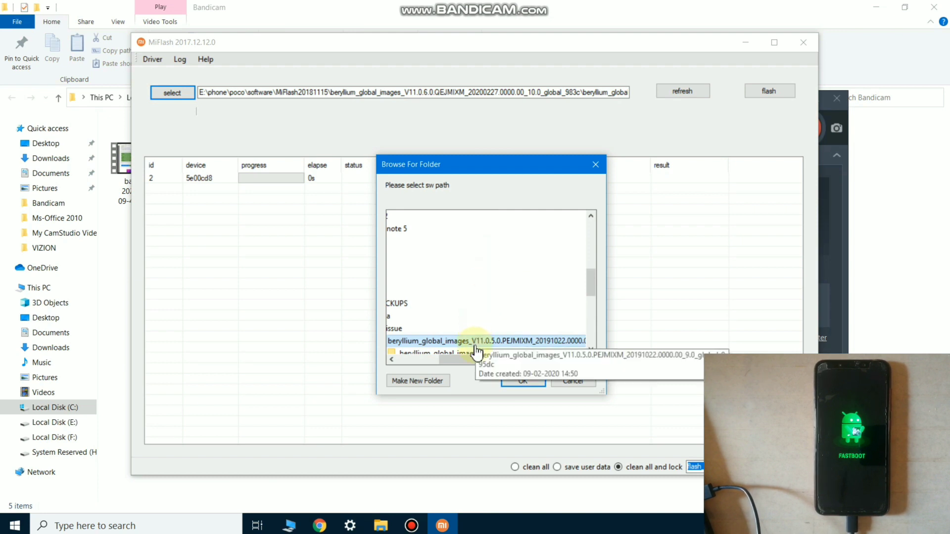
{"action": "scroll", "coordinate": [474, 341], "scroll_direction": "down", "scroll_amount": 2}
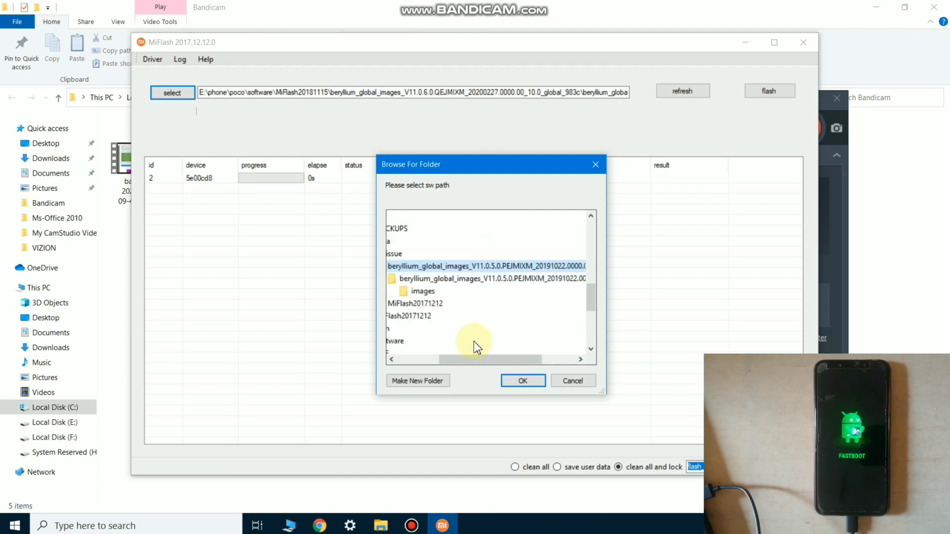
{"action": "left_click", "coordinate": [463, 278]}
{"action": "left_click", "coordinate": [522, 381]}
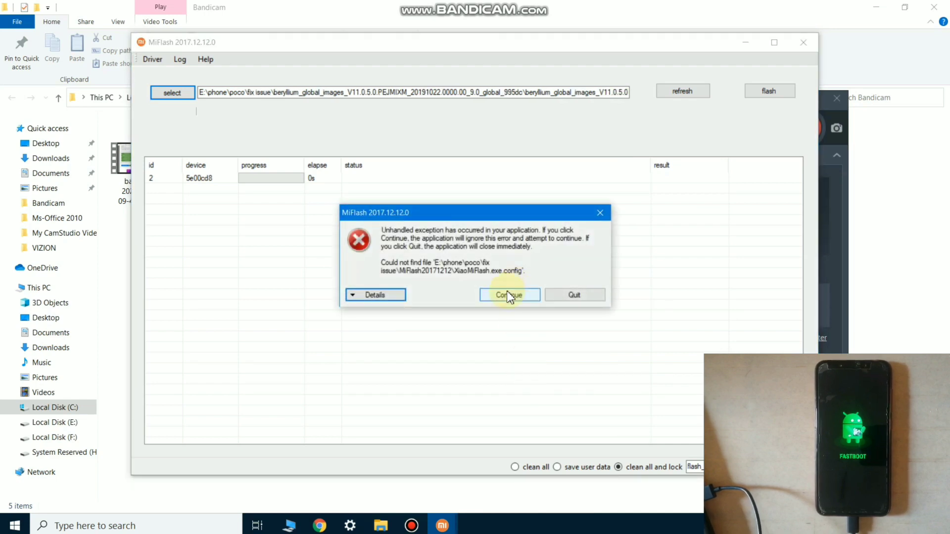
Continue past the missing-config error, refresh devices, choose clean all and lock, and flash.
{"action": "left_click", "coordinate": [507, 298]}
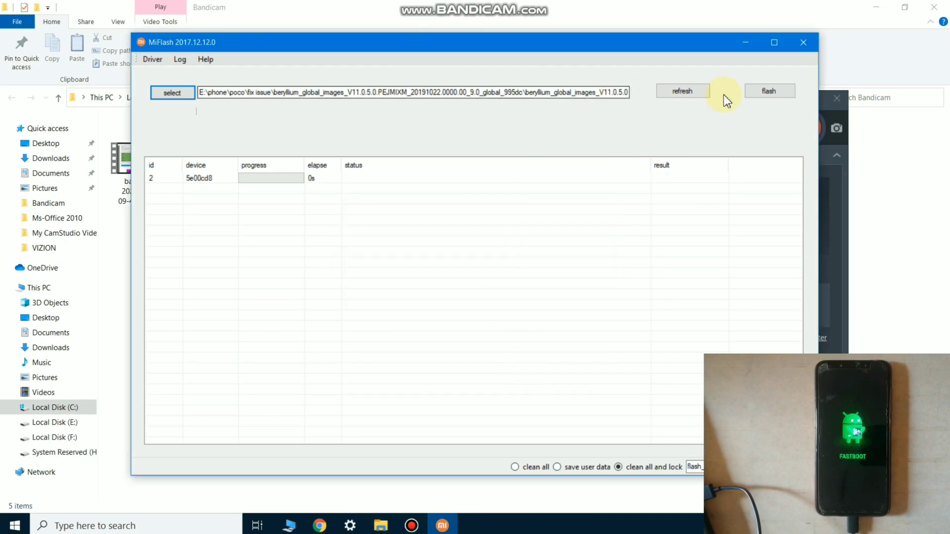
{"action": "left_click", "coordinate": [678, 92]}
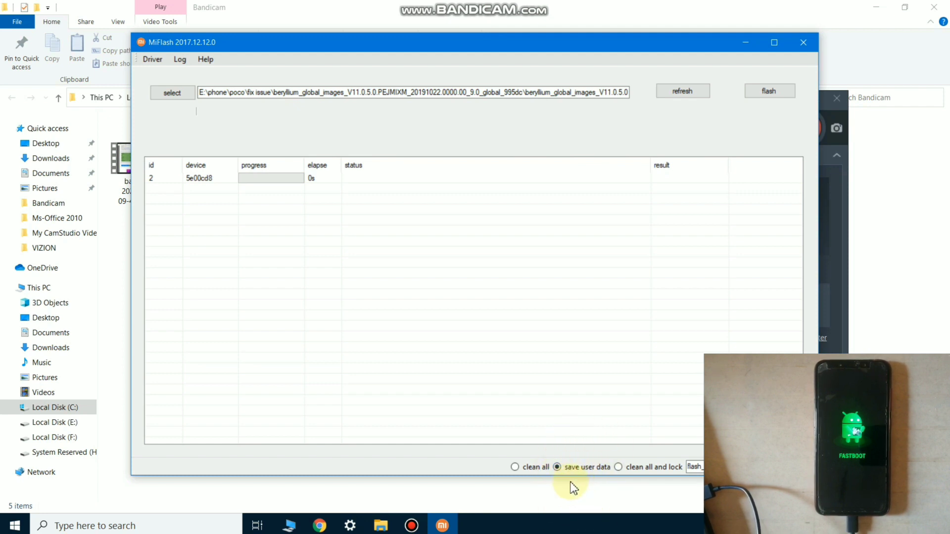
{"action": "left_click", "coordinate": [618, 467]}
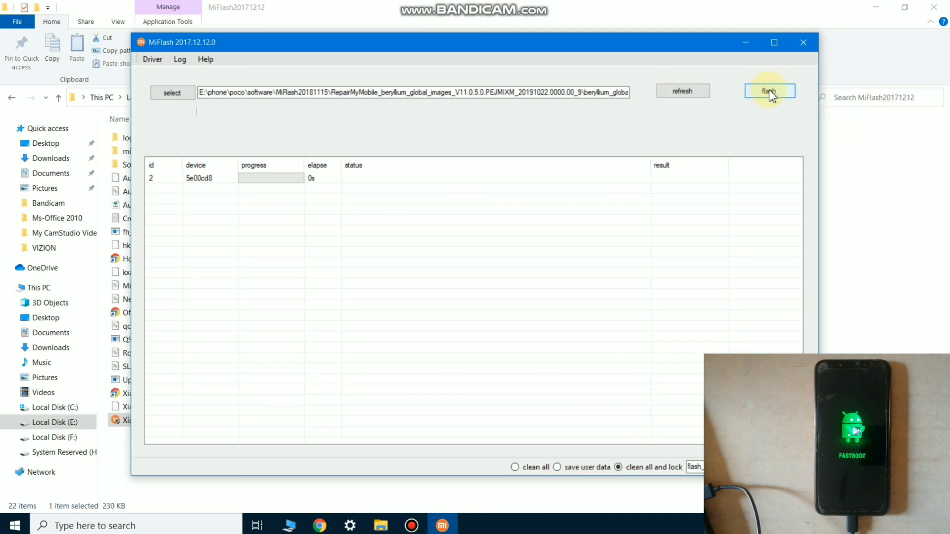
{"action": "left_click", "coordinate": [773, 90]}
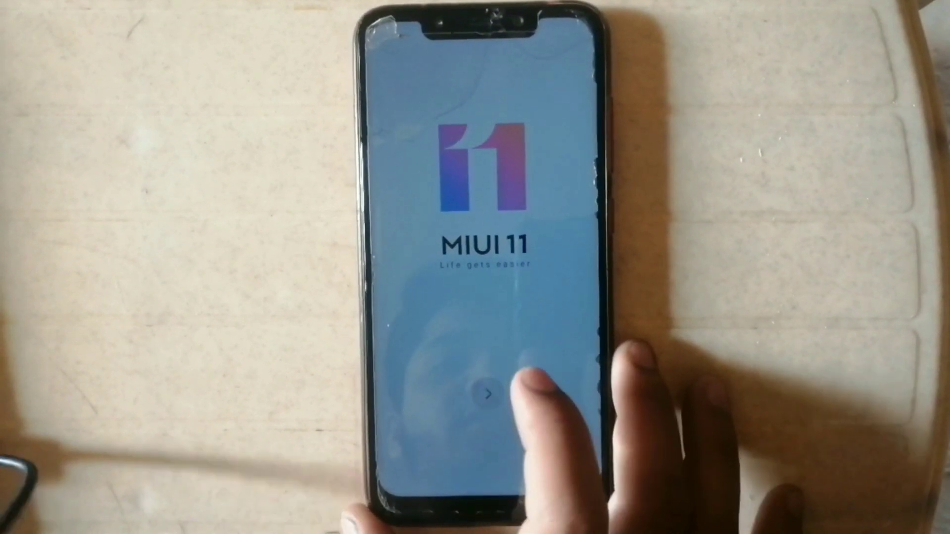
Begin MIUI 11 setup in English (India), accept the Terms, and pass the copy-data step.
{"action": "left_click", "coordinate": [488, 395]}
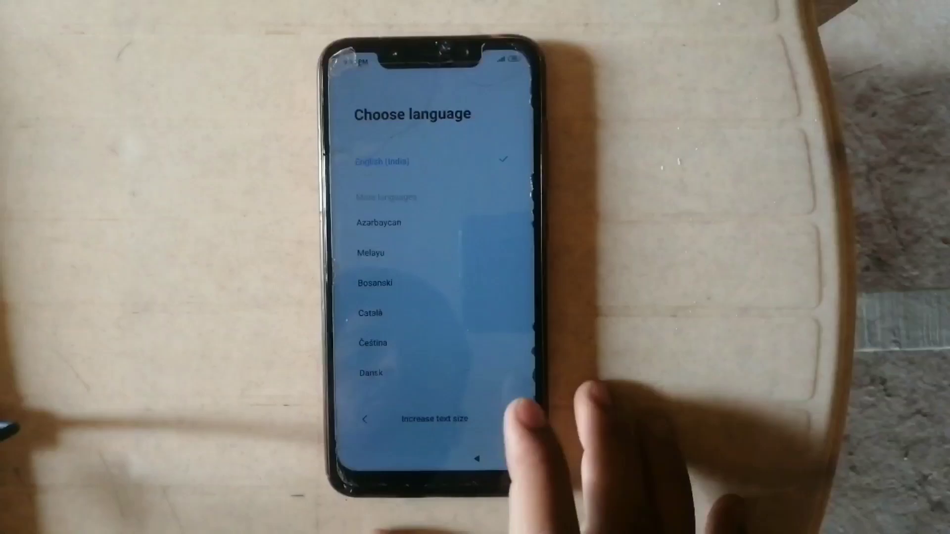
{"action": "left_click", "coordinate": [568, 455]}
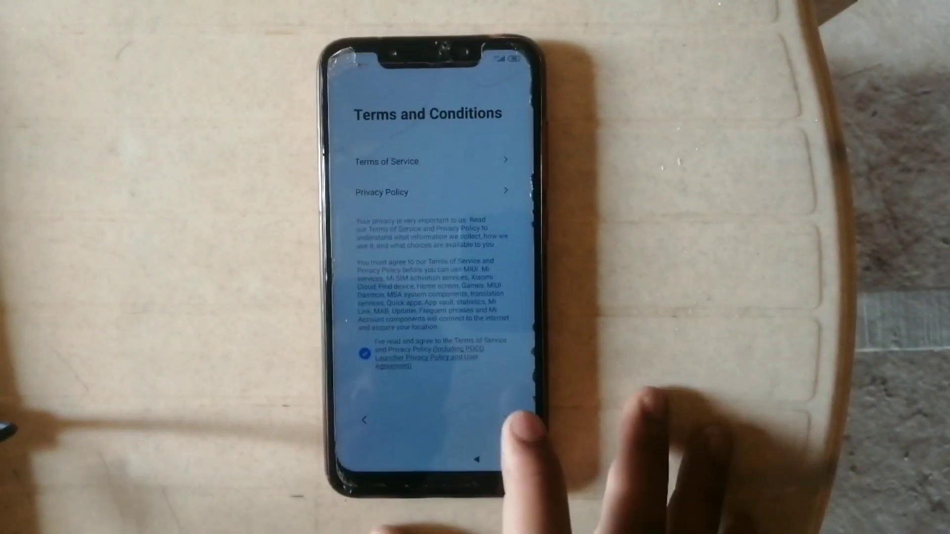
{"action": "left_click", "coordinate": [507, 420]}
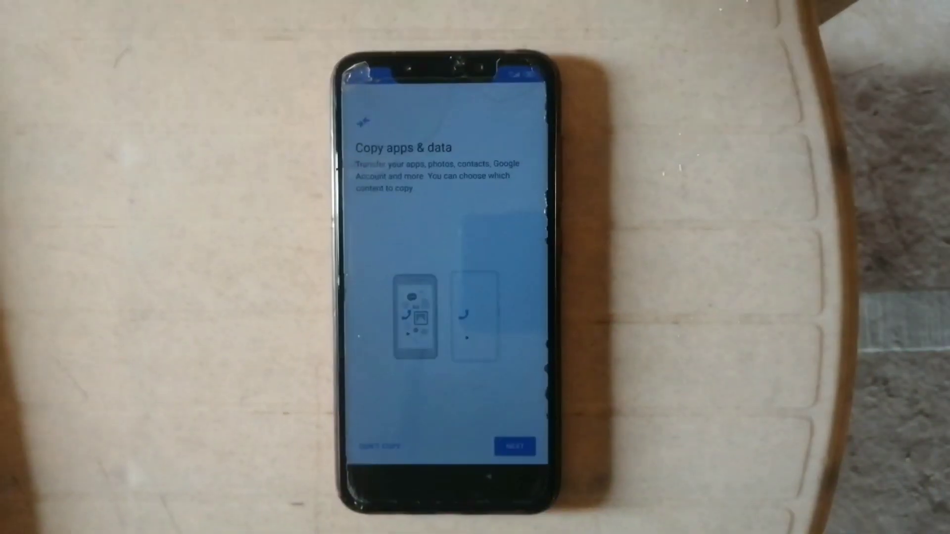
{"action": "left_click", "coordinate": [509, 445]}
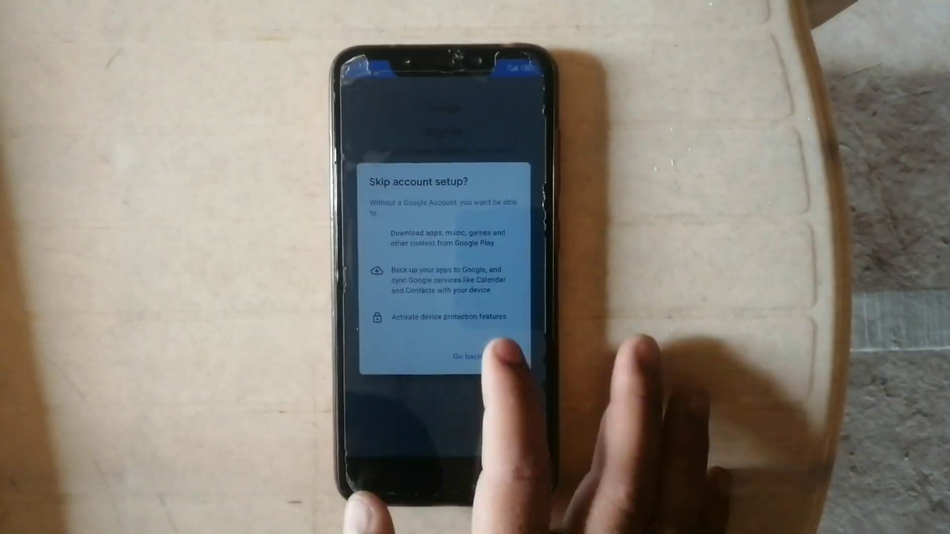
Skip account setup and finish the remaining setup pages.
{"action": "left_click", "coordinate": [490, 356]}
{"action": "left_click", "coordinate": [509, 438]}
{"action": "left_click", "coordinate": [477, 416]}
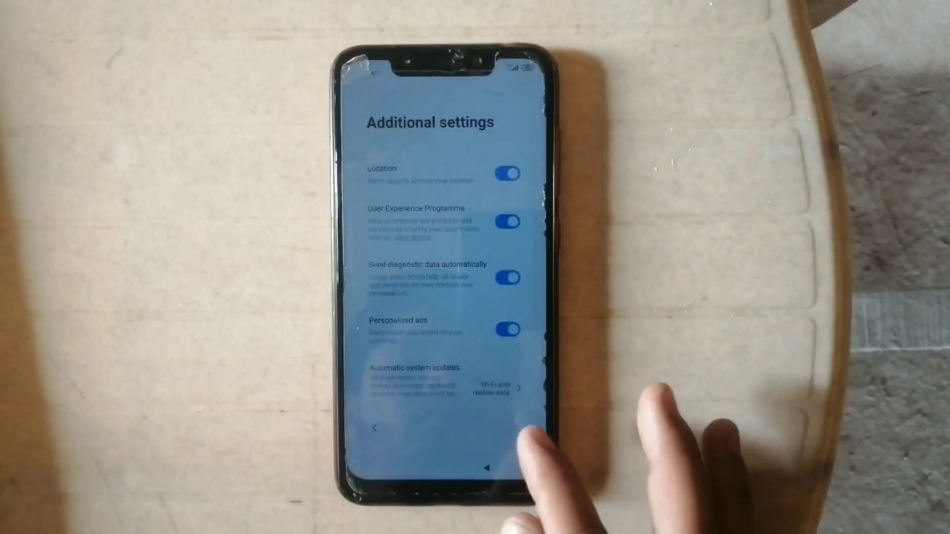
{"action": "left_click", "coordinate": [517, 477]}
{"action": "left_click", "coordinate": [517, 485]}
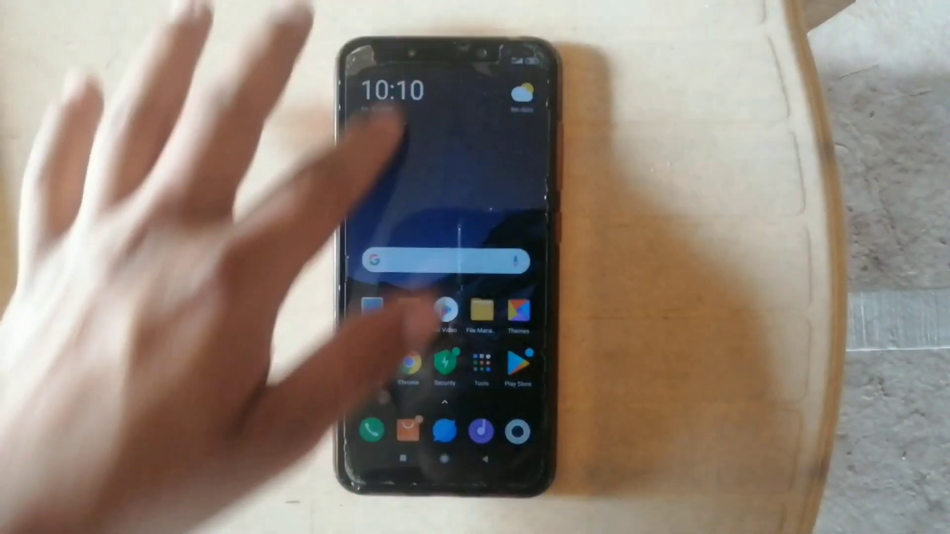
Clear all startup notifications from the shade and return to the MIUI 11 home screen.
{"action": "left_click_drag", "start_coordinate": [396, 64], "coordinate": [366, 213]}
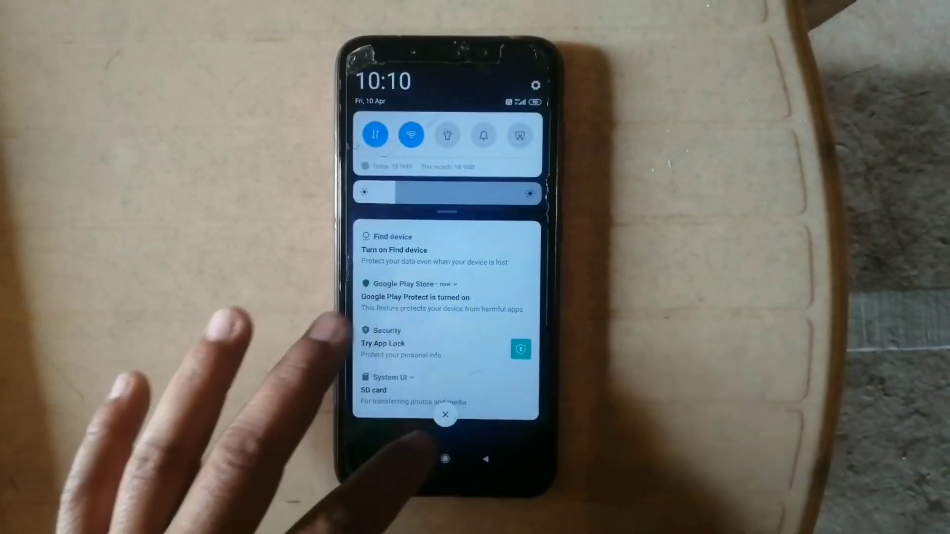
{"action": "left_click", "coordinate": [445, 414]}
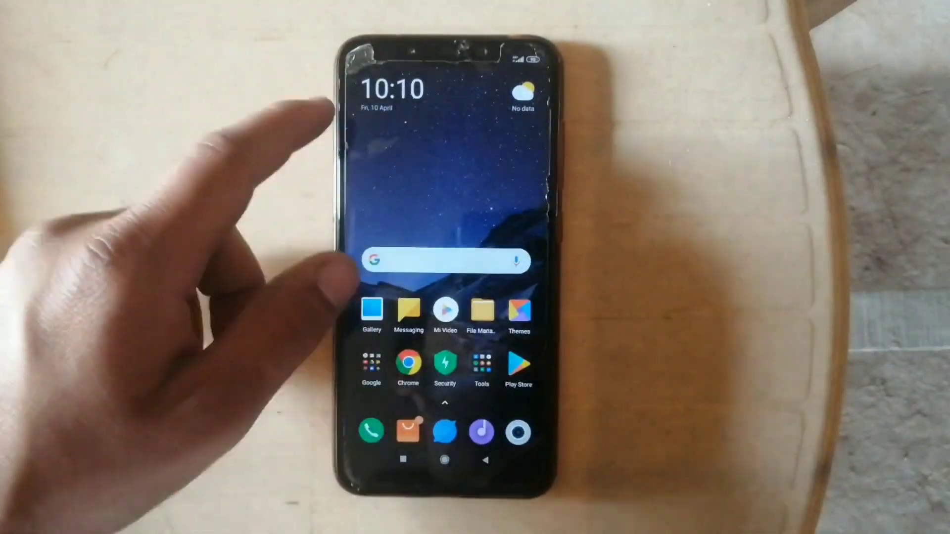
{"action": "left_click_drag", "start_coordinate": [425, 376], "coordinate": [426, 208]}
{"action": "left_click", "coordinate": [436, 441]}
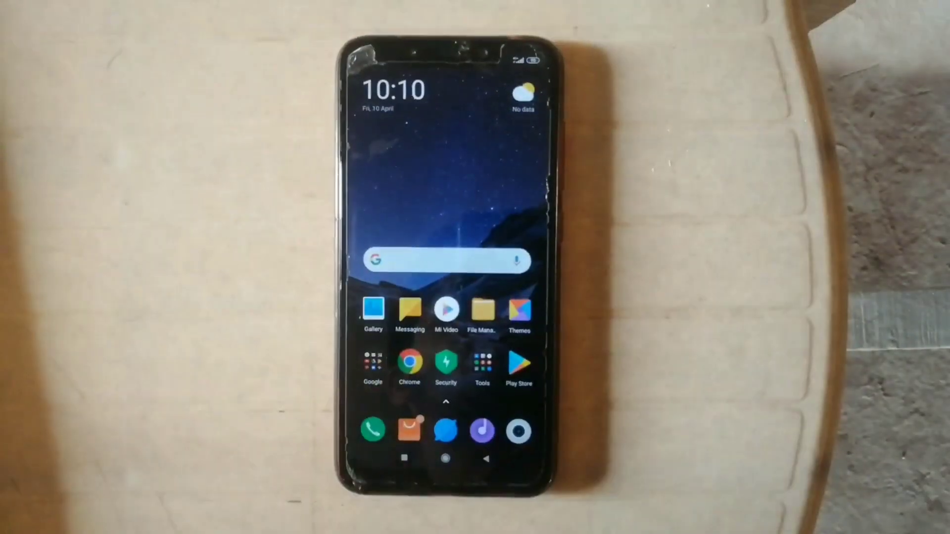